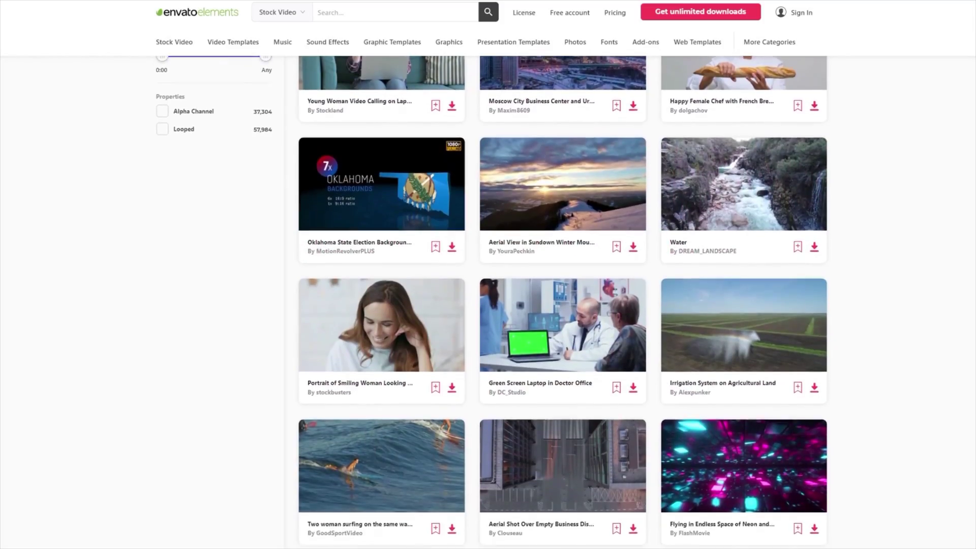
# Scroll through the Envato Elements water splash stock video results.
pyautogui.scroll(-1, 563, 300)
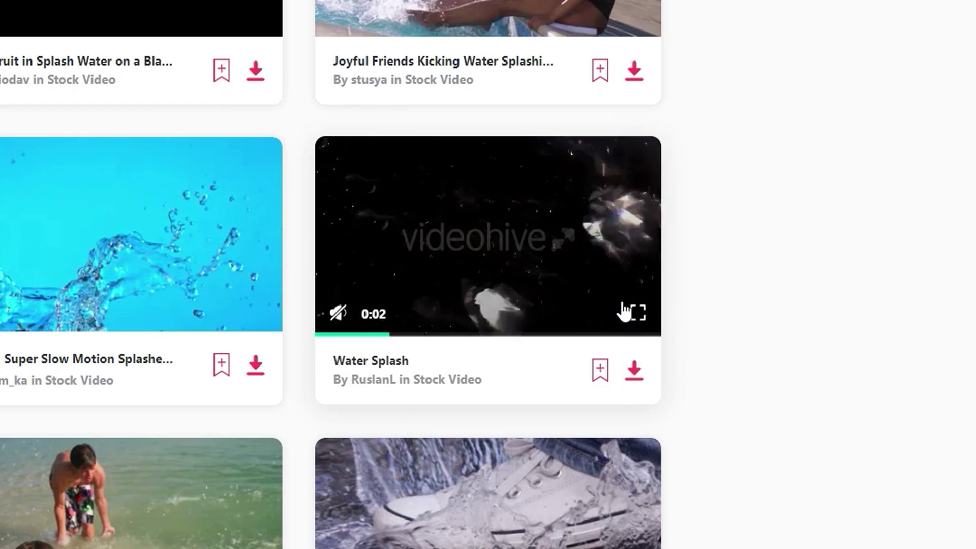
pyautogui.scroll(-1, 552, 305)
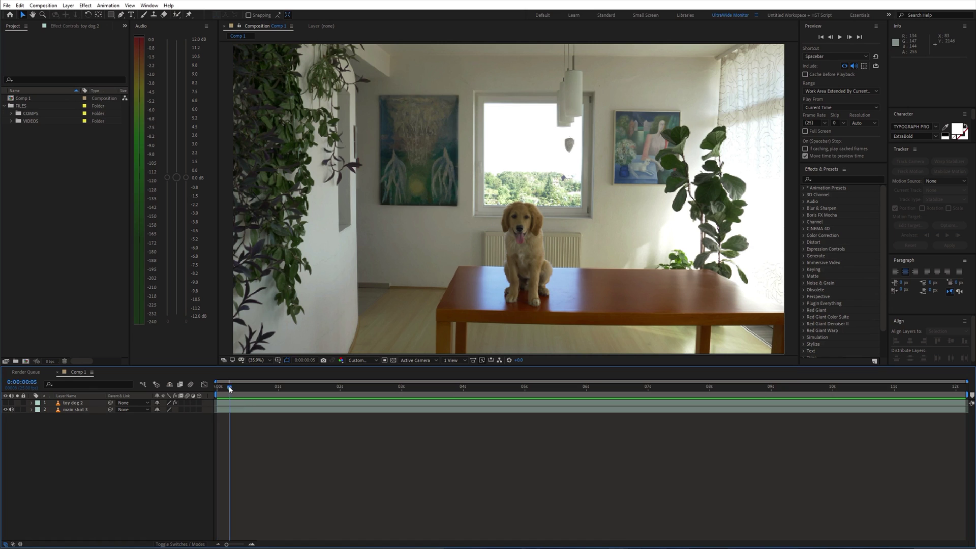
# Turn on the toy dog 2 layer and scrub to 4:14, where the sheet covers the table.
pyautogui.moveTo(230, 390); pyautogui.dragTo(209, 385)
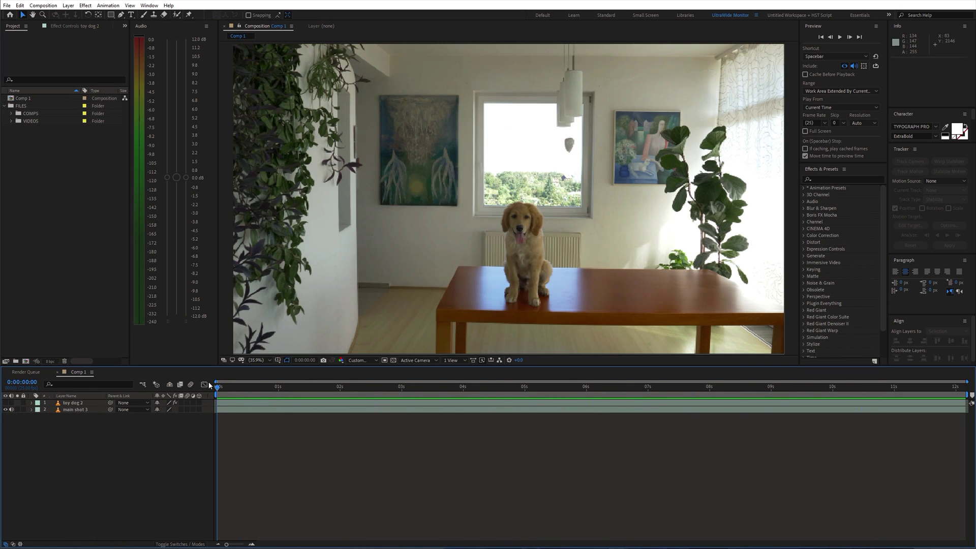
pyautogui.click(6, 403)
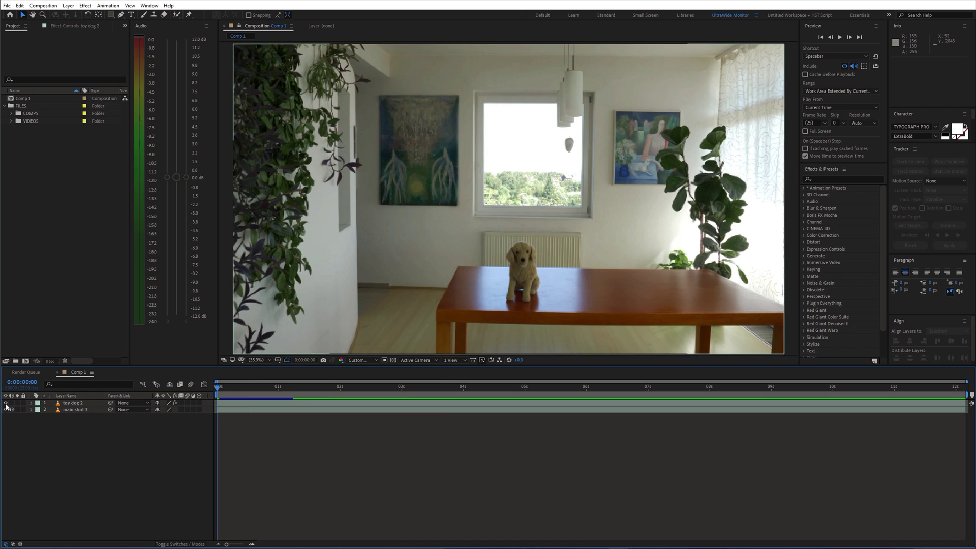
pyautogui.moveTo(224, 387); pyautogui.dragTo(504, 386)
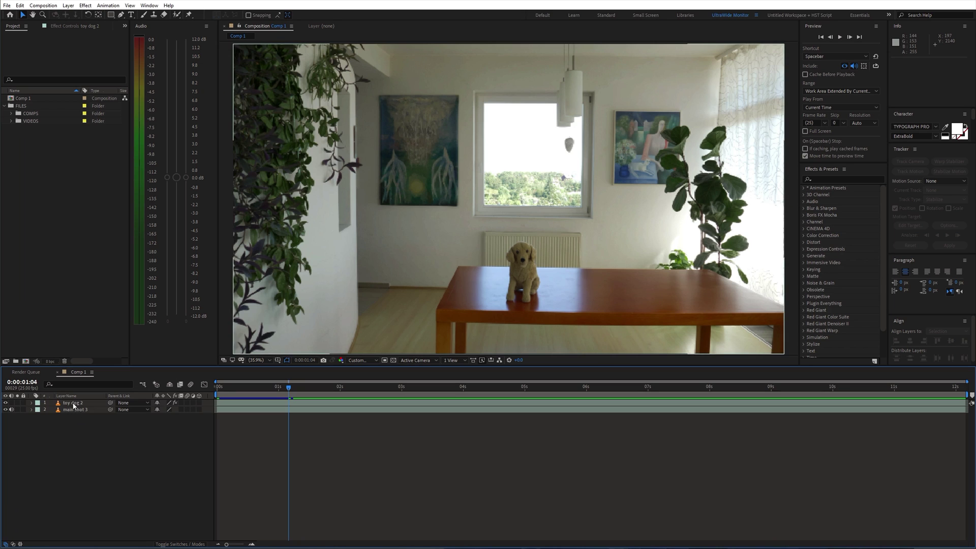
# Give toy dog 2's Mask 1 a 239-pixel feather and 41-pixel expansion, soloing the layer.
pyautogui.click(72, 404)
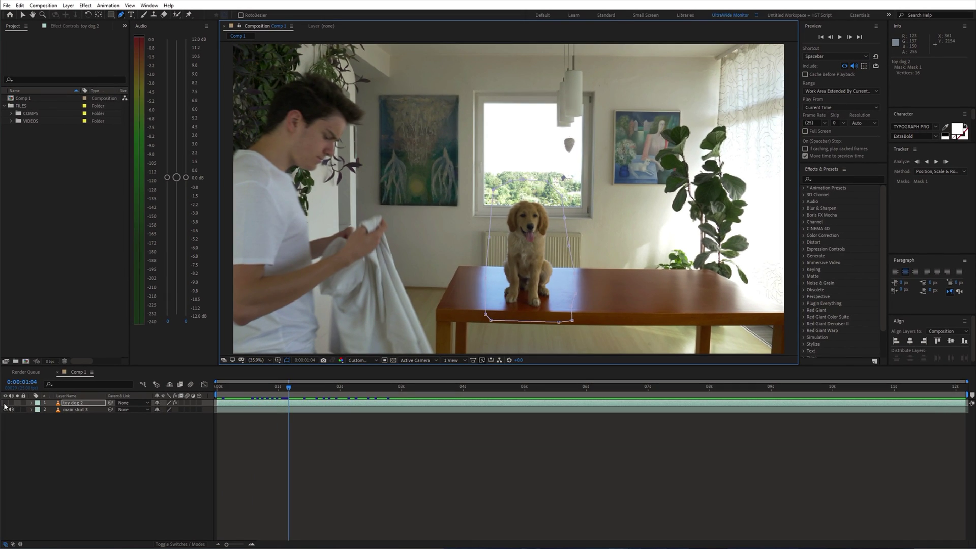
pyautogui.click(6, 403)
pyautogui.press('m')
pyautogui.press('m')
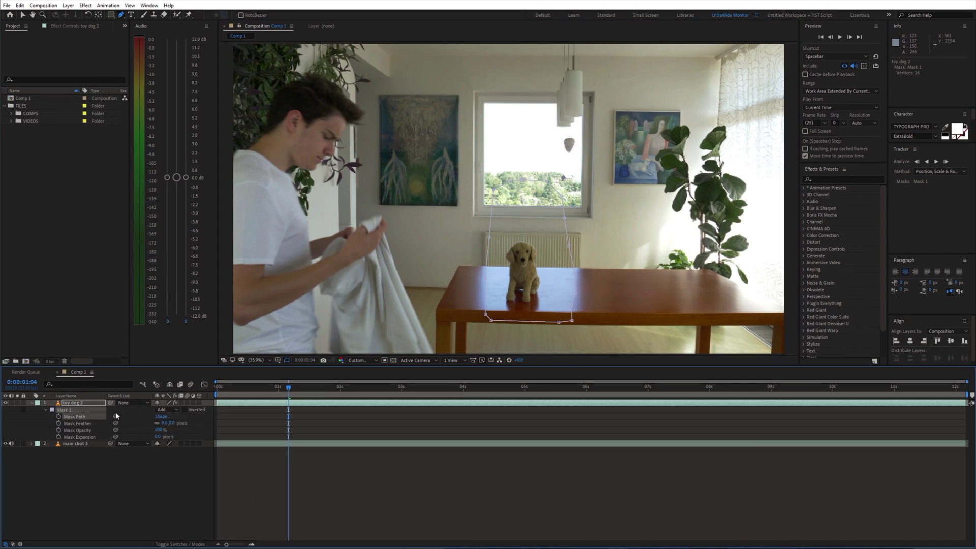
pyautogui.moveTo(167, 425); pyautogui.dragTo(171, 424)
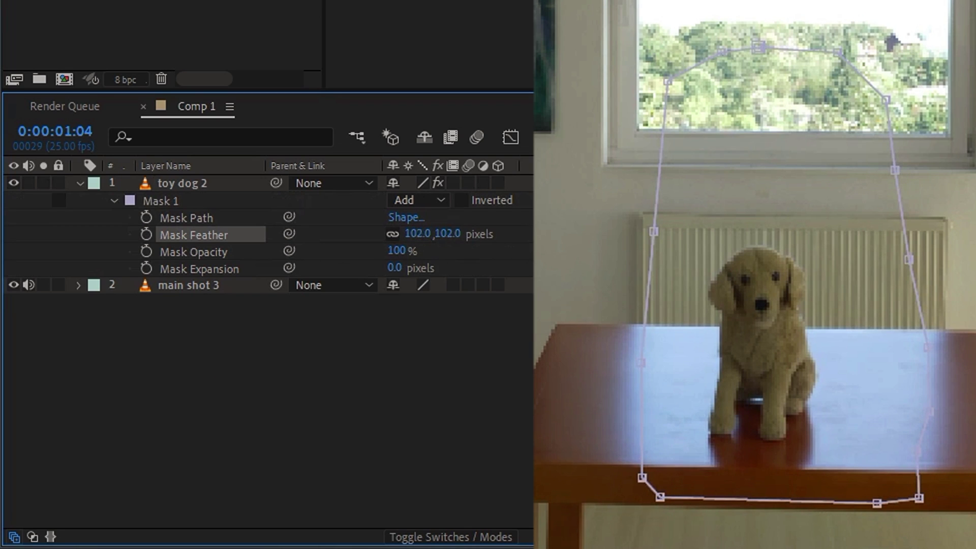
pyautogui.click(44, 183)
pyautogui.moveTo(417, 234); pyautogui.dragTo(453, 233)
pyautogui.moveTo(395, 268); pyautogui.dragTo(438, 267)
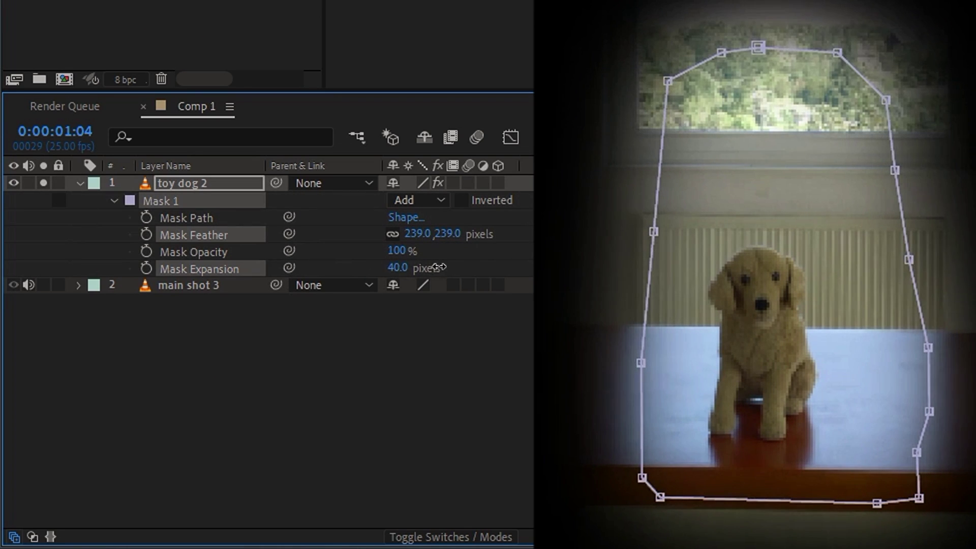
# Toggle Solo off and on to compare the composite, then preview it from the start.
pyautogui.click(14, 182)
pyautogui.click(13, 182)
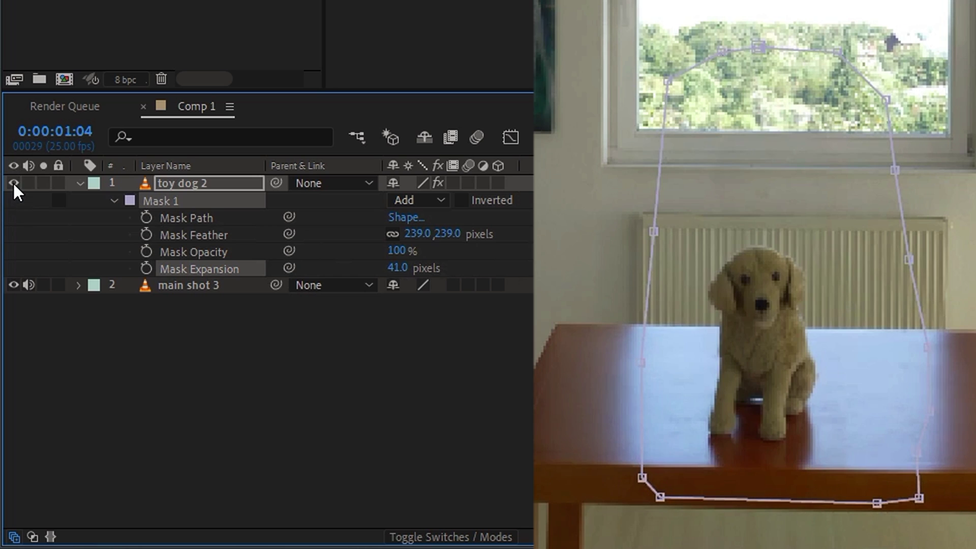
pyautogui.click(13, 182)
pyautogui.click(13, 182)
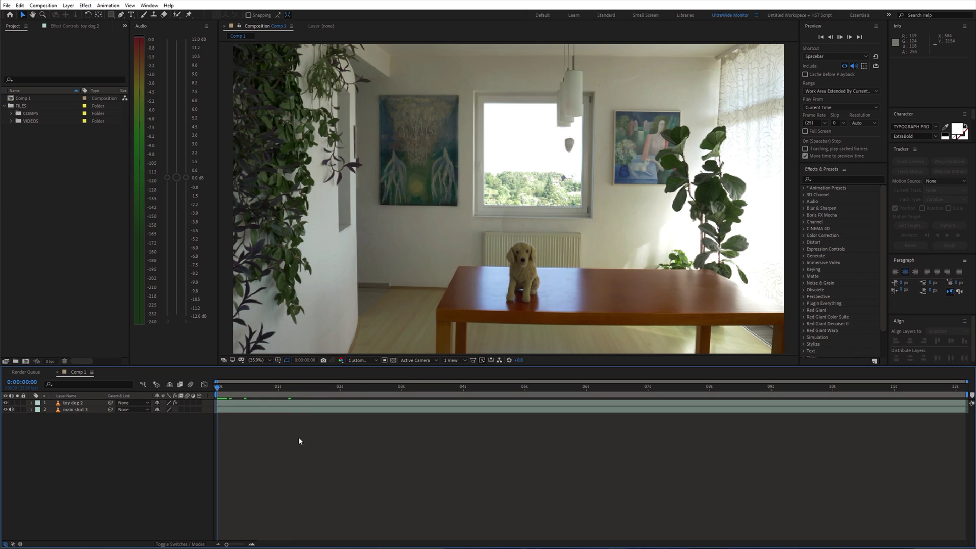
pyautogui.press('space')
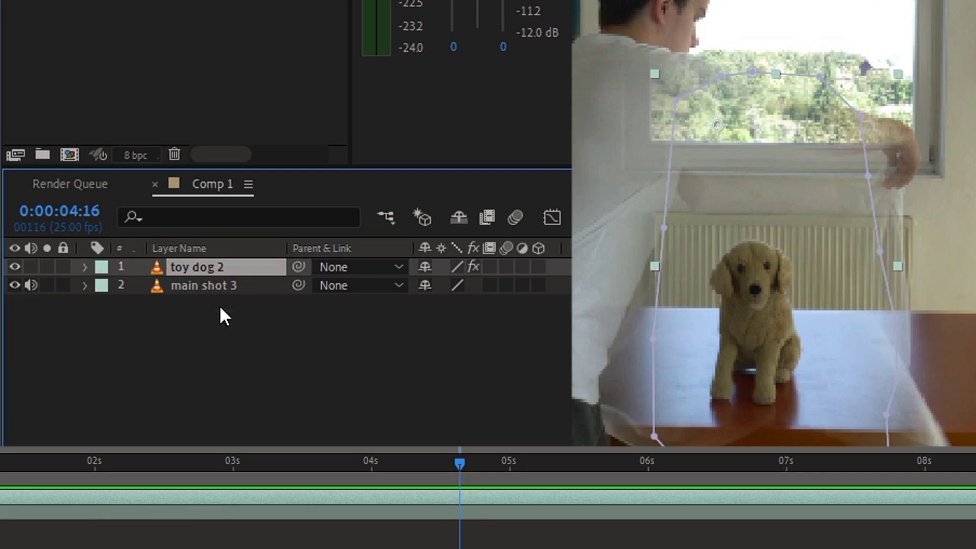
# Keyframe toy dog 2's Opacity from 100% at 4:16 to 0% at 4:23.
pyautogui.press('t')
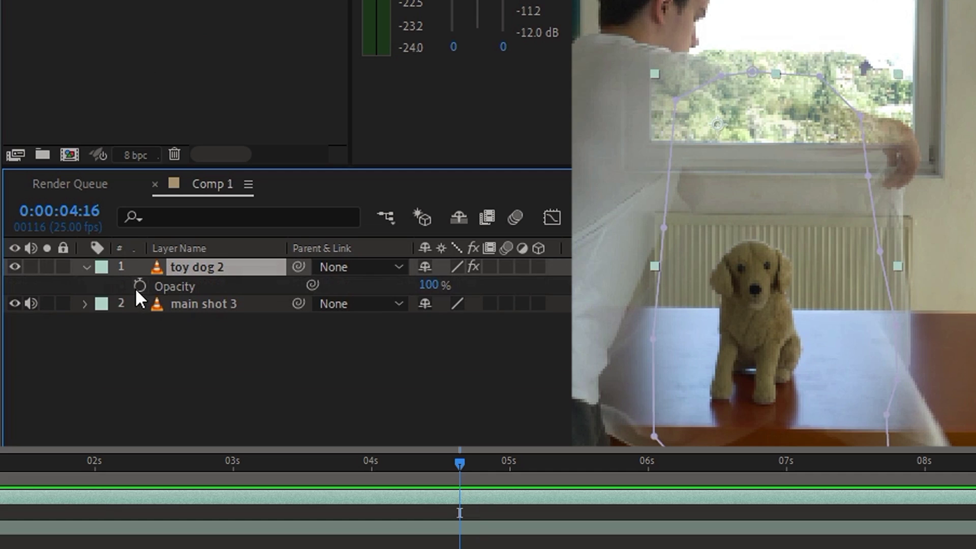
pyautogui.click(139, 285)
pyautogui.moveTo(464, 467); pyautogui.dragTo(498, 475)
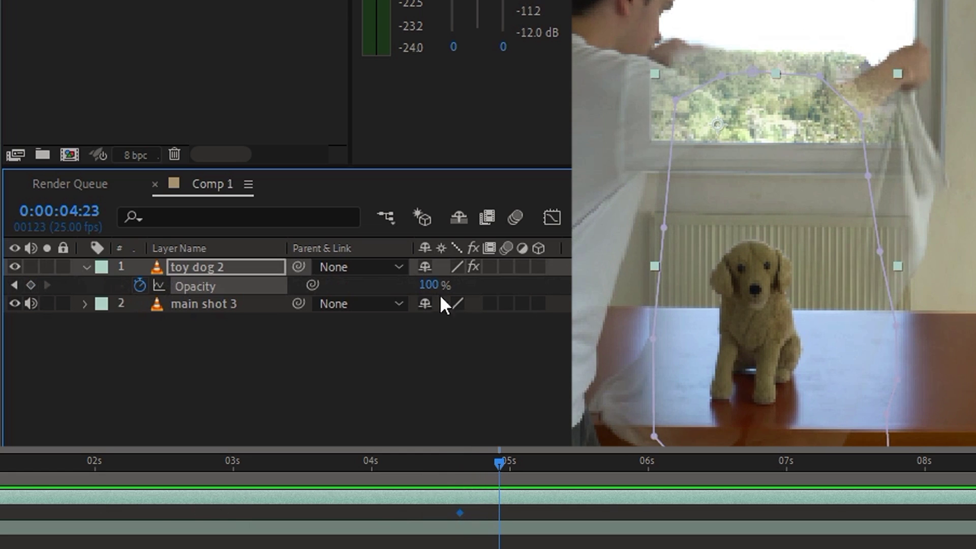
pyautogui.write('0')
pyautogui.click(462, 396)
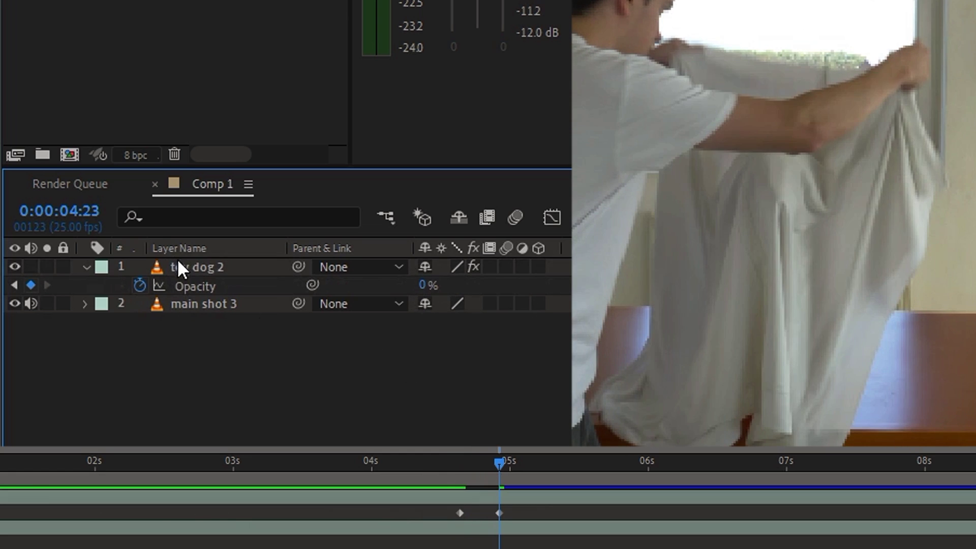
# Collapse the Opacity property and preview the fade from 4:12.
pyautogui.click(178, 266)
pyautogui.click(87, 267)
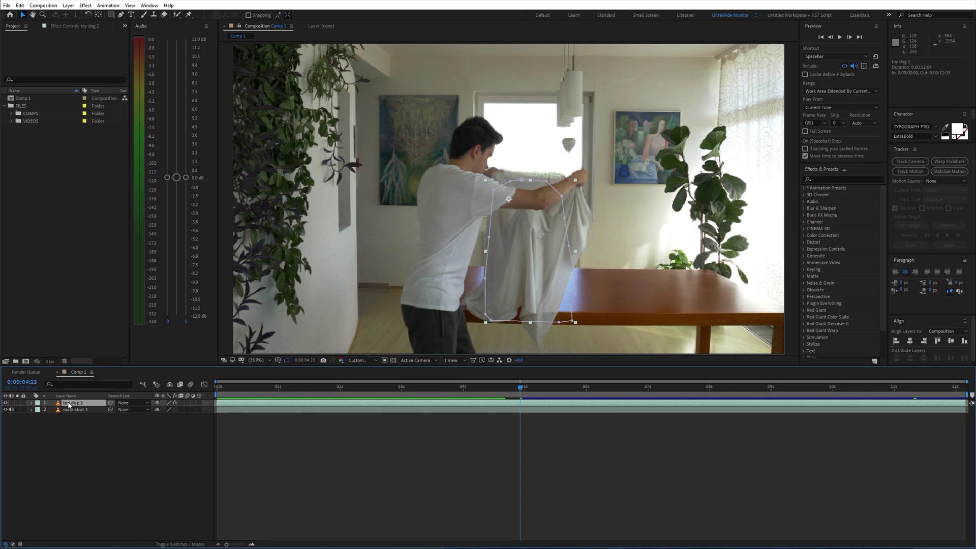
pyautogui.click(514, 427)
pyautogui.moveTo(519, 388); pyautogui.dragTo(465, 387)
pyautogui.press('space')
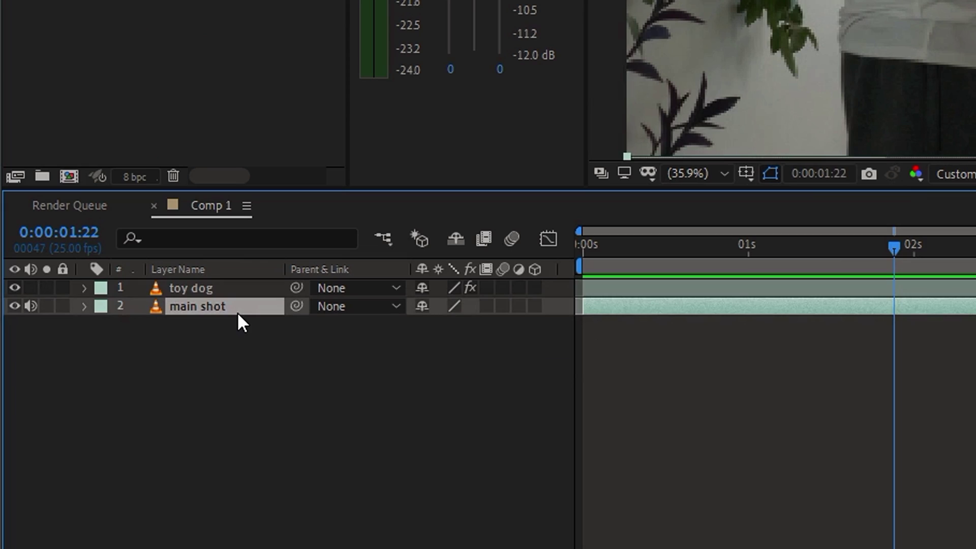
# Duplicate the main shot, move it above toy dog 2, and rename it 'roto'.
pyautogui.hotkey('ctrl', 'd')
pyautogui.moveTo(228, 306); pyautogui.dragTo(154, 291)
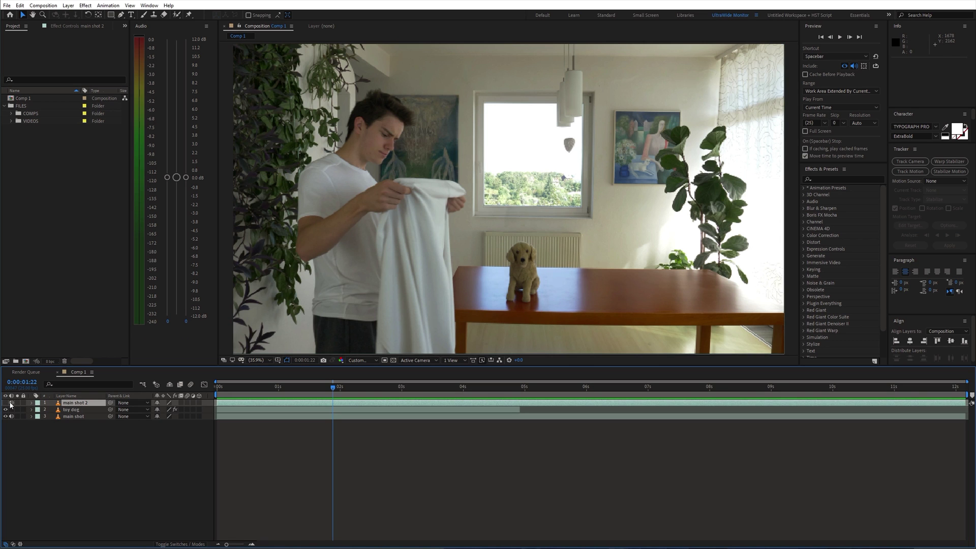
pyautogui.write('roto')
pyautogui.press('Return')
pyautogui.hotkey('alt', '[')
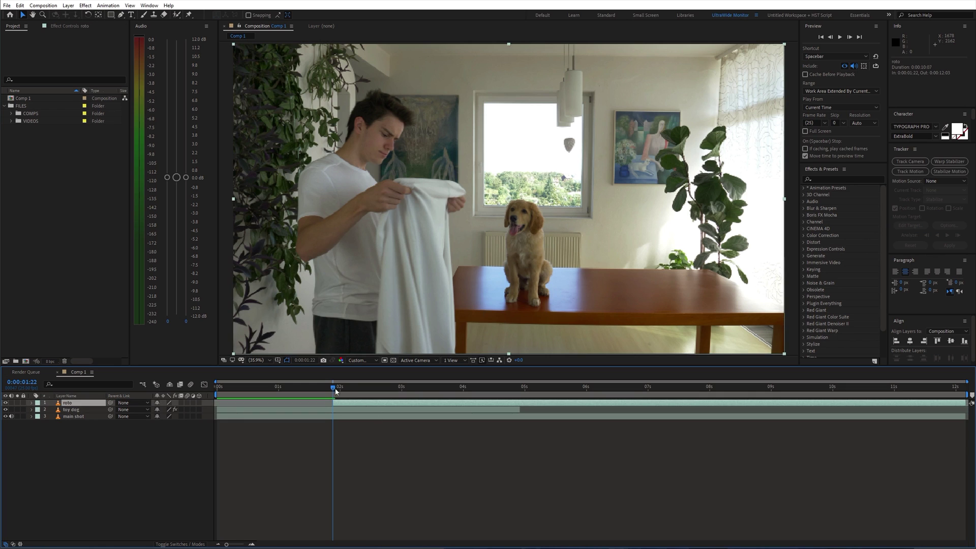
# Trim the roto layer to start at 0:00:01:22, preview, and toggle its visibility to compare.
pyautogui.moveTo(333, 387); pyautogui.dragTo(498, 389)
pyautogui.press('space')
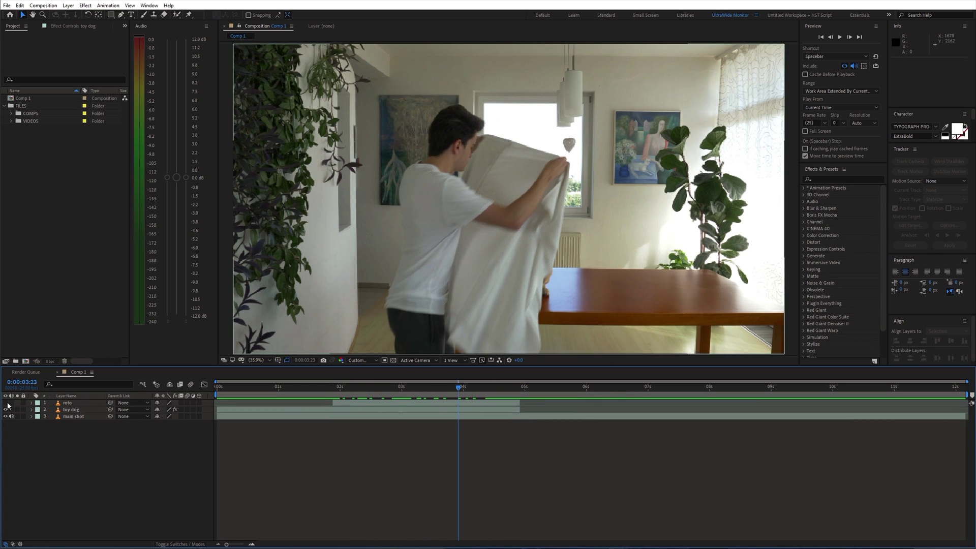
pyautogui.click(6, 403)
pyautogui.click(439, 386)
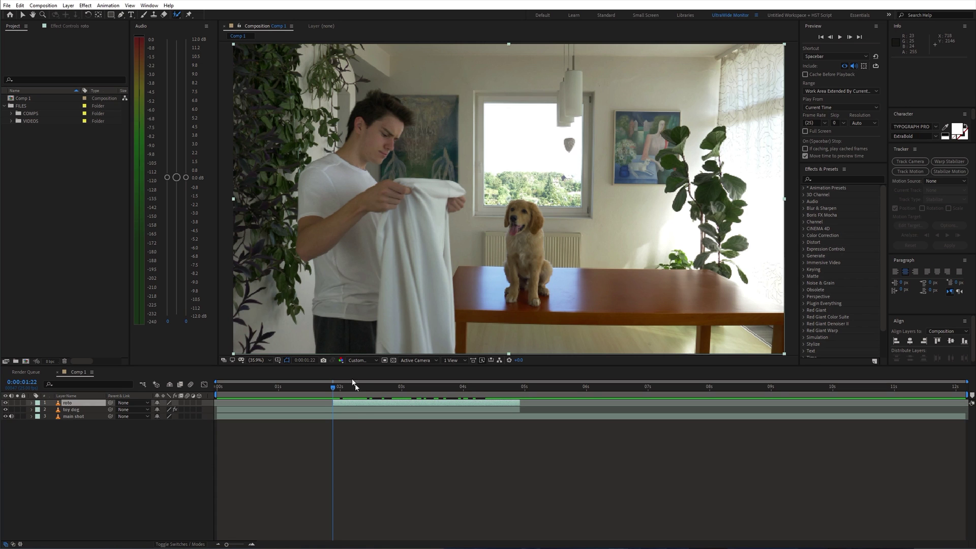
# Roto Brush the man's shirt in the roto layer, propagate it through the frames, and freeze it.
pyautogui.doubleClick(361, 405)
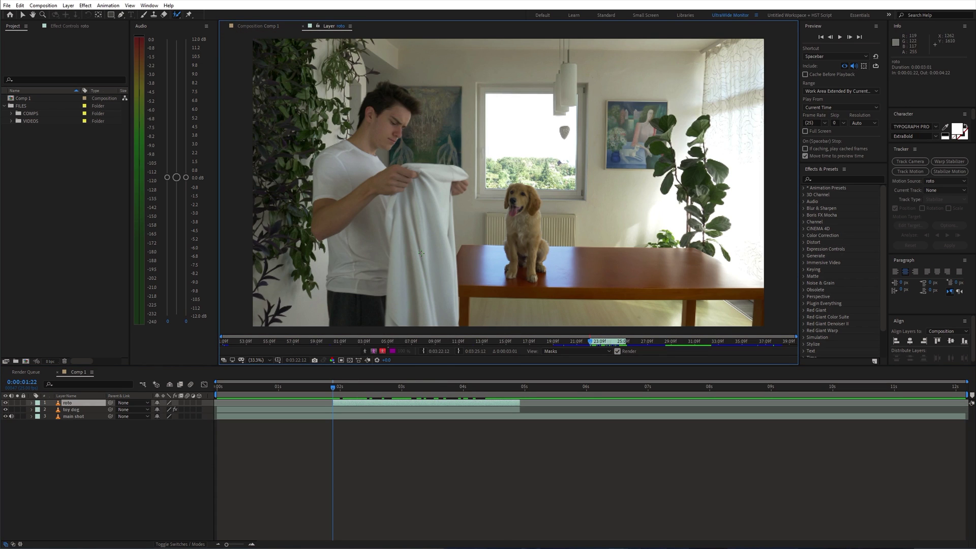
pyautogui.moveTo(412, 172); pyautogui.dragTo(457, 184)
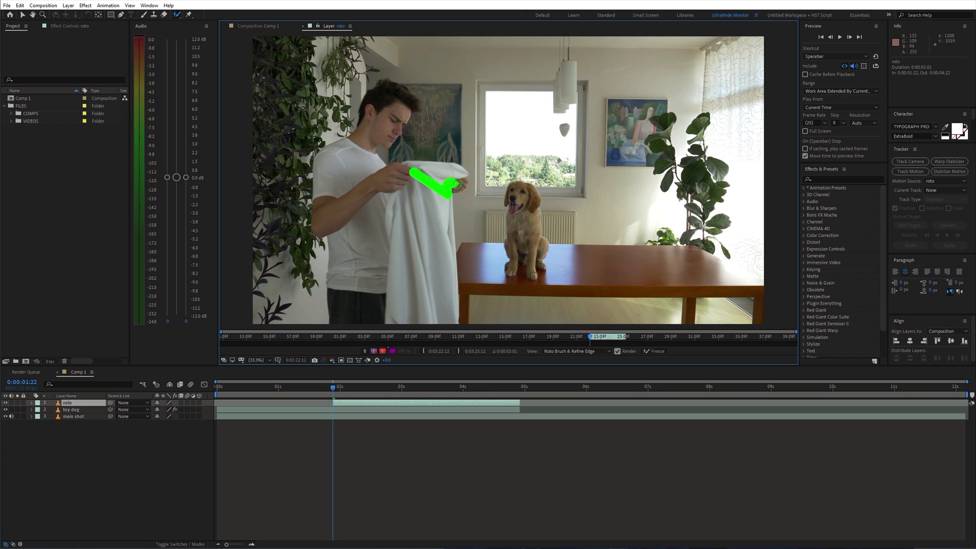
pyautogui.press('space')
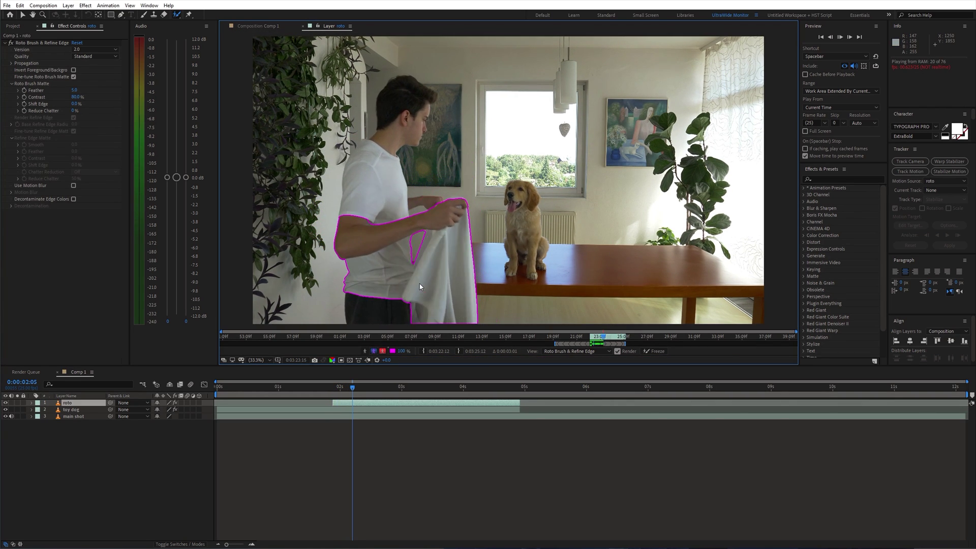
pyautogui.scroll(3, 533, 254)
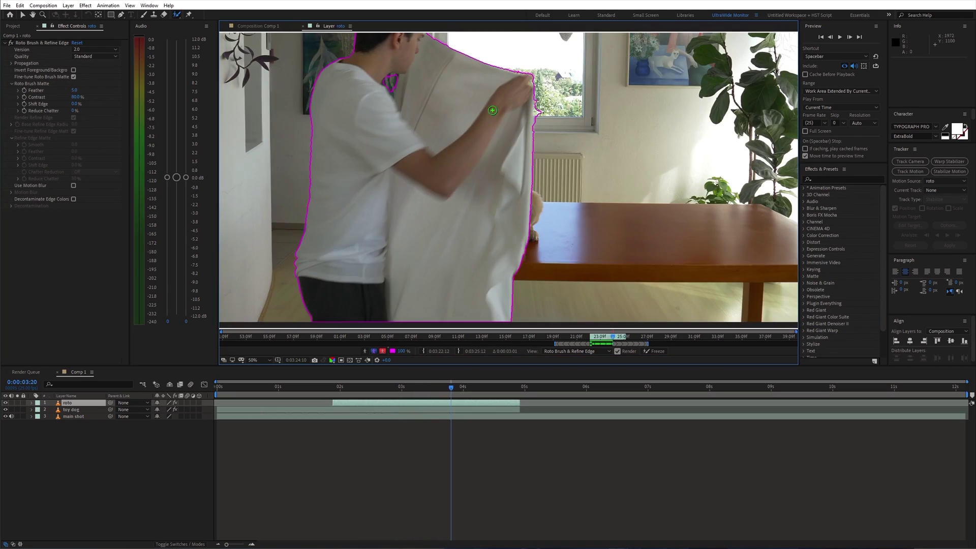
pyautogui.scroll(-3, 599, 268)
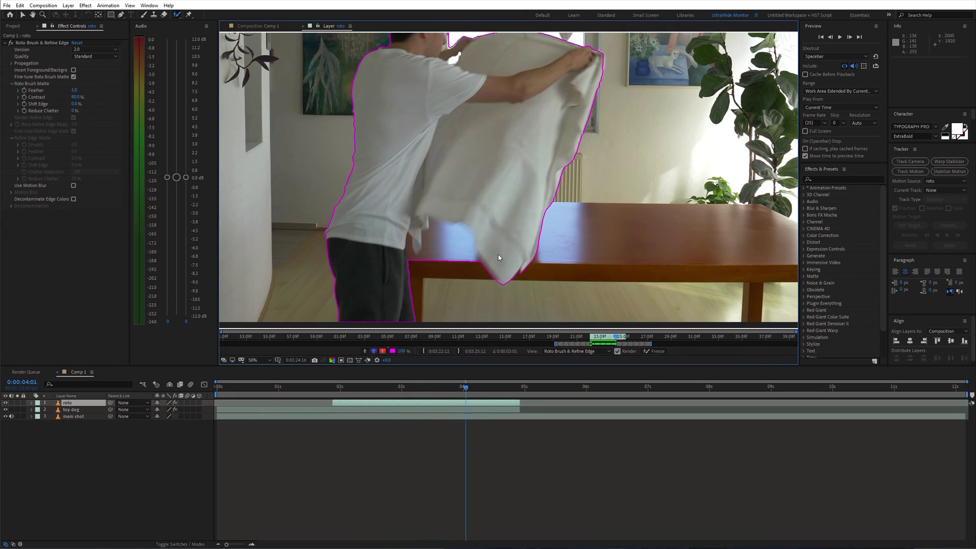
pyautogui.scroll(3, 497, 262)
pyautogui.scroll(-2, 518, 233)
pyautogui.scroll(-2, 548, 150)
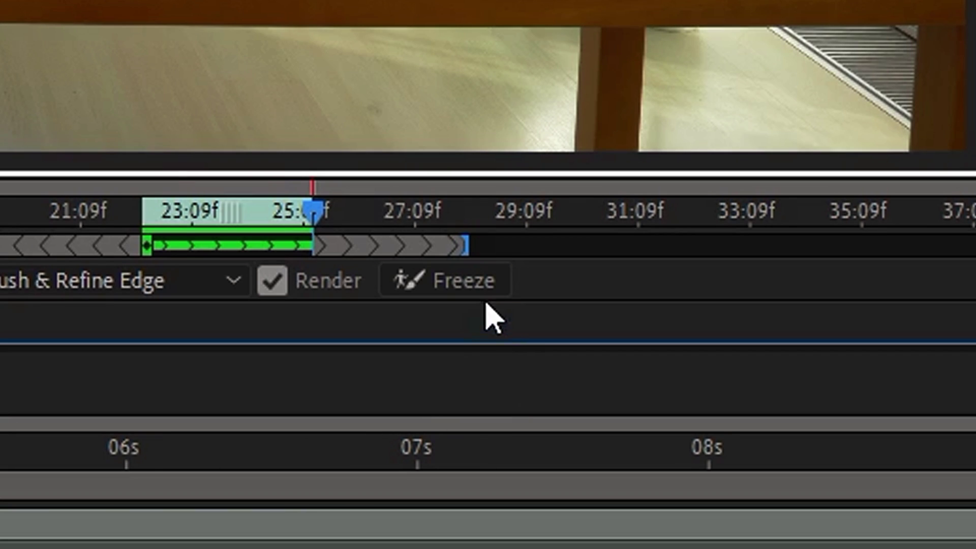
pyautogui.click(468, 284)
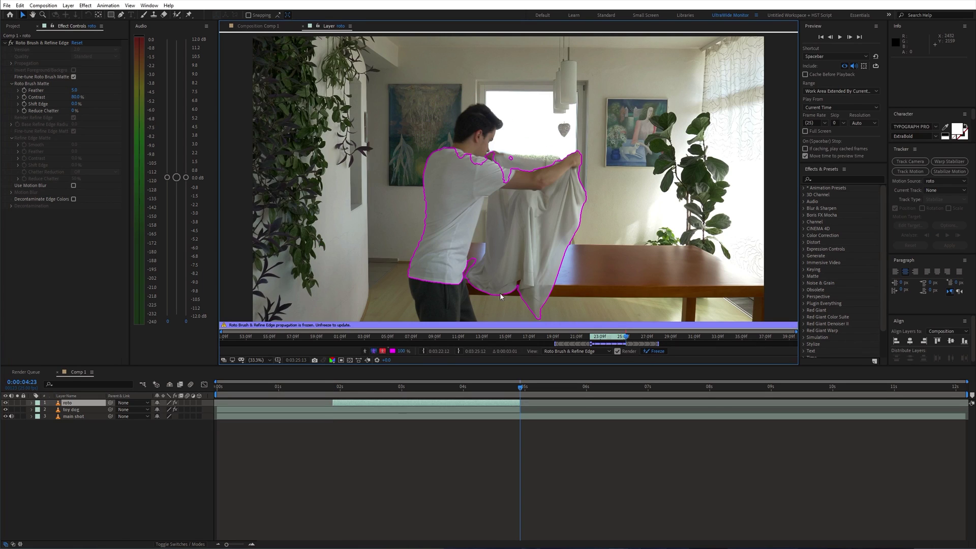
# Give the roto matte motion blur, Feather 20.2, Contrast 75.7% and Shift Edge -16.0%, then preview Comp 1.
pyautogui.click(254, 27)
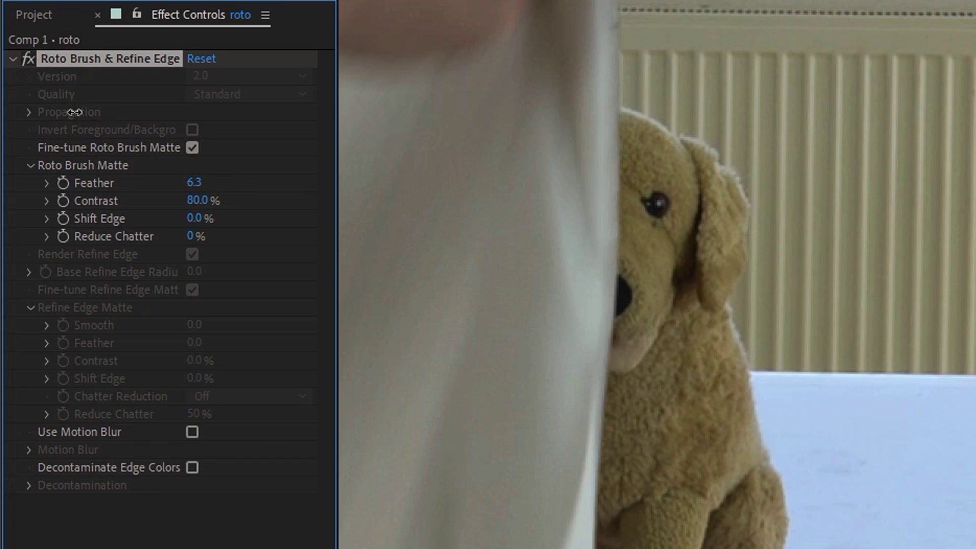
pyautogui.click(193, 432)
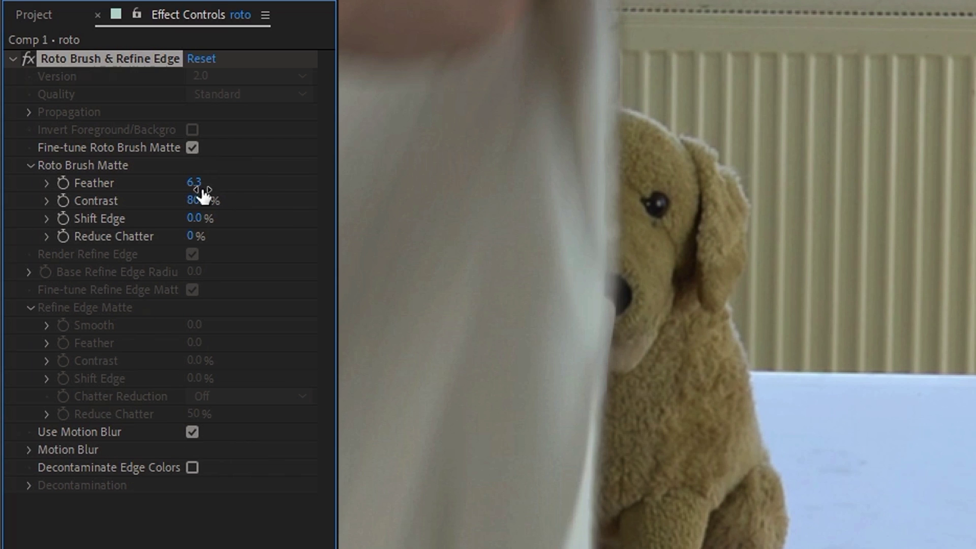
pyautogui.write('2')
pyautogui.press('Return')
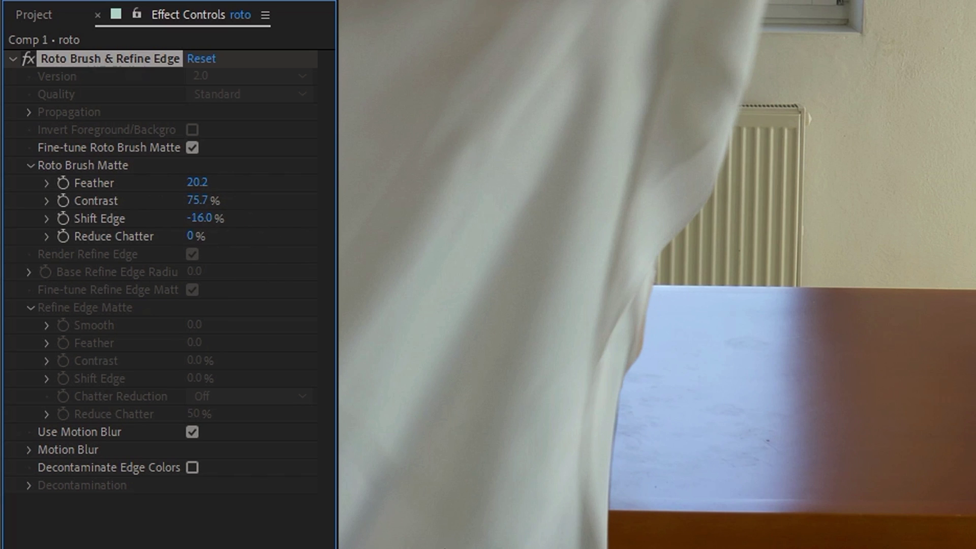
pyautogui.press('space')
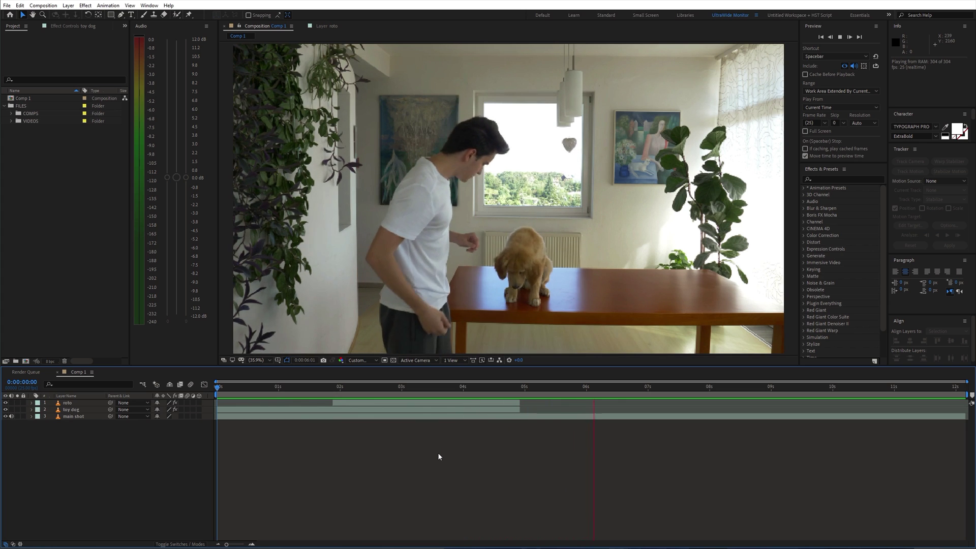
# Stop playback, select the roto, toy dog 2 and main shot layers, and precompose them as Pre-comp 1.
pyautogui.press('space')
pyautogui.moveTo(78, 457); pyautogui.dragTo(77, 389)
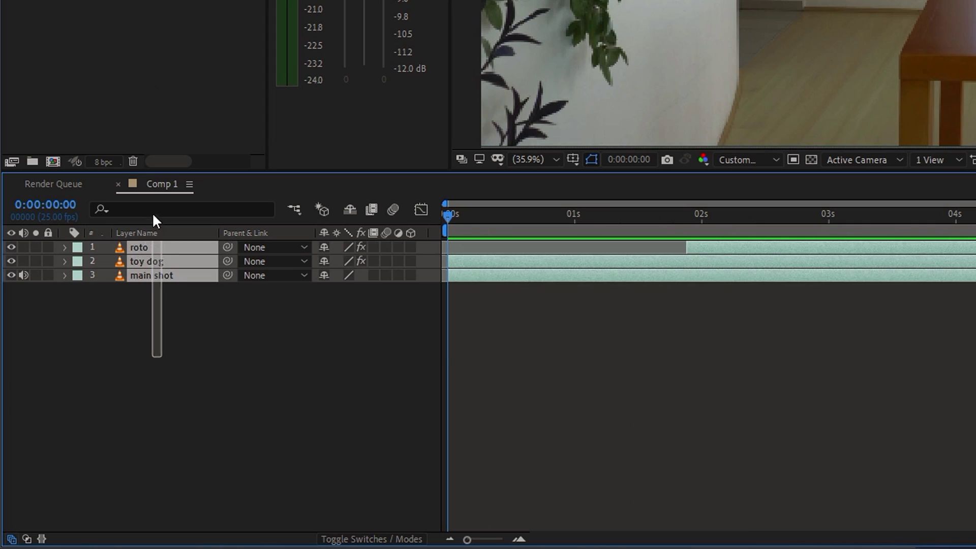
pyautogui.rightClick(168, 283)
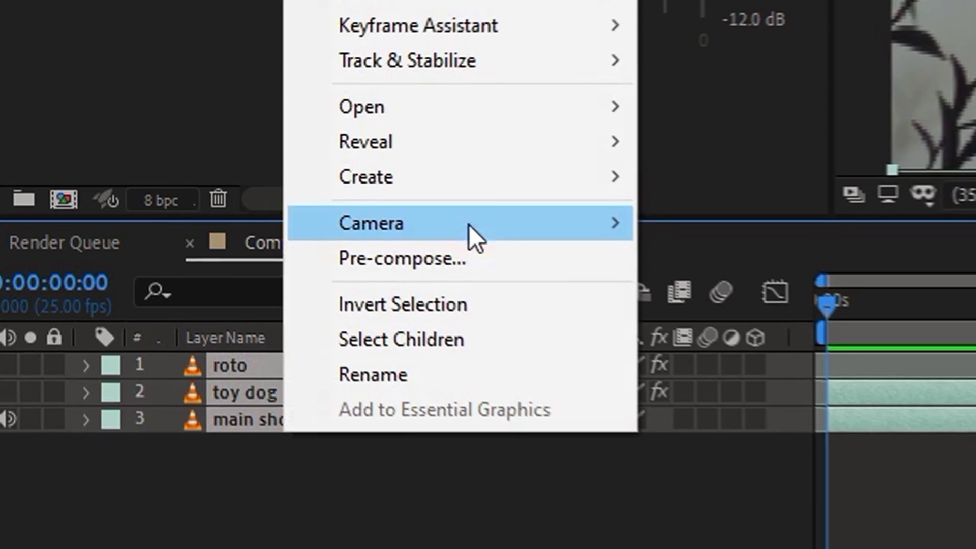
pyautogui.click(482, 274)
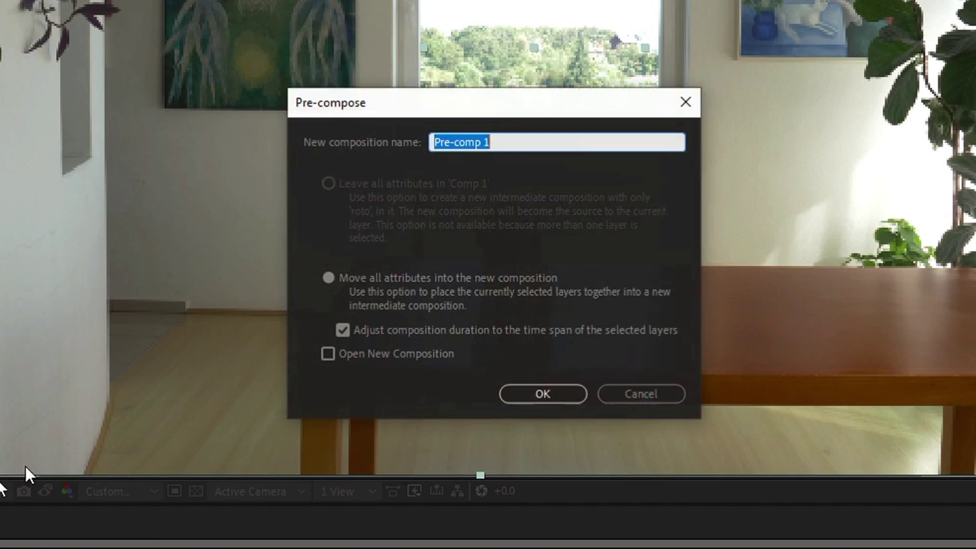
pyautogui.click(539, 393)
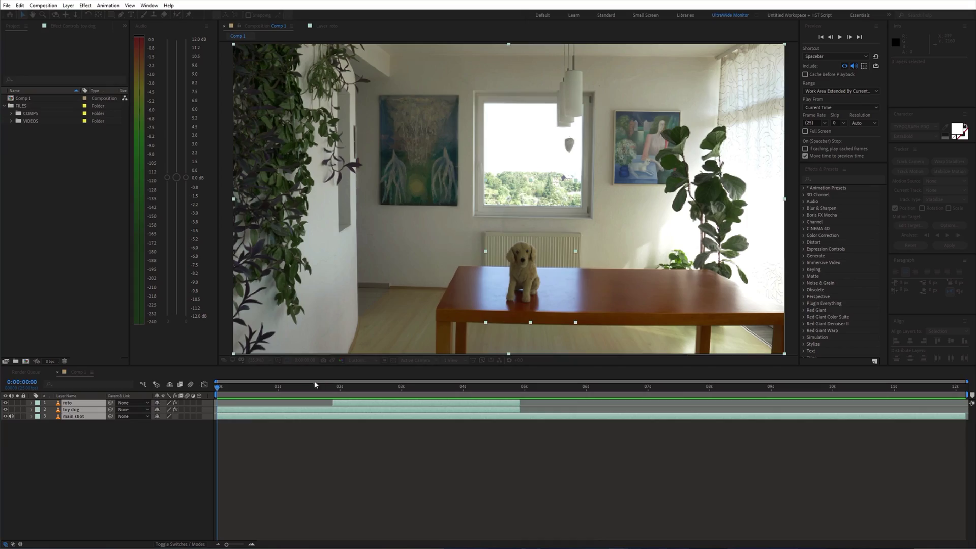